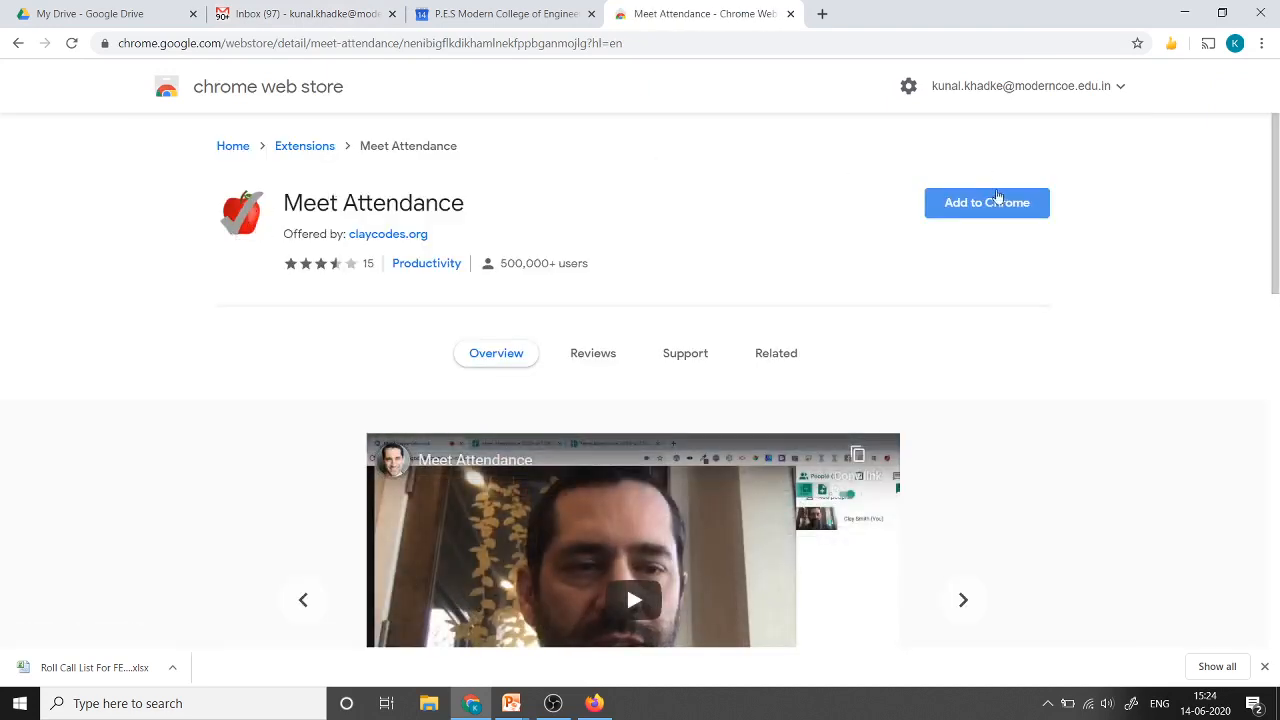
Step: Add the Meet Attendance extension to Chrome, dismiss the sync offer and close the web store page
click(1002, 206)
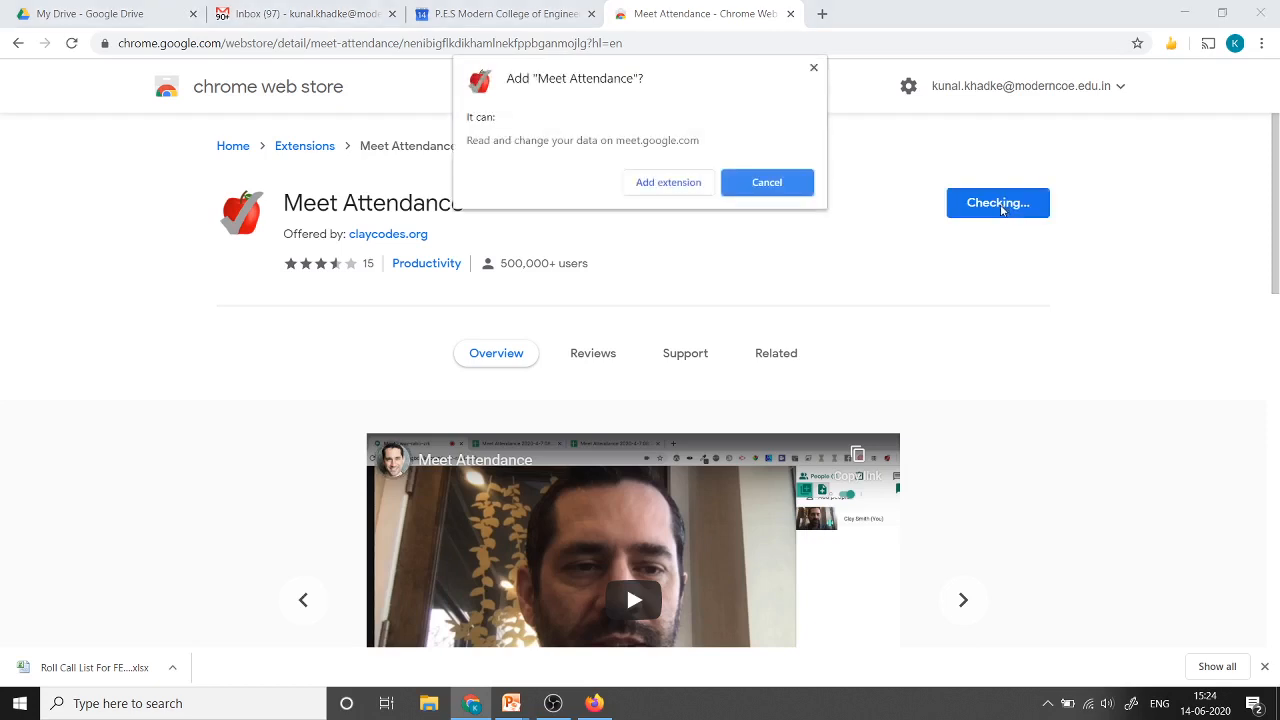
click(688, 185)
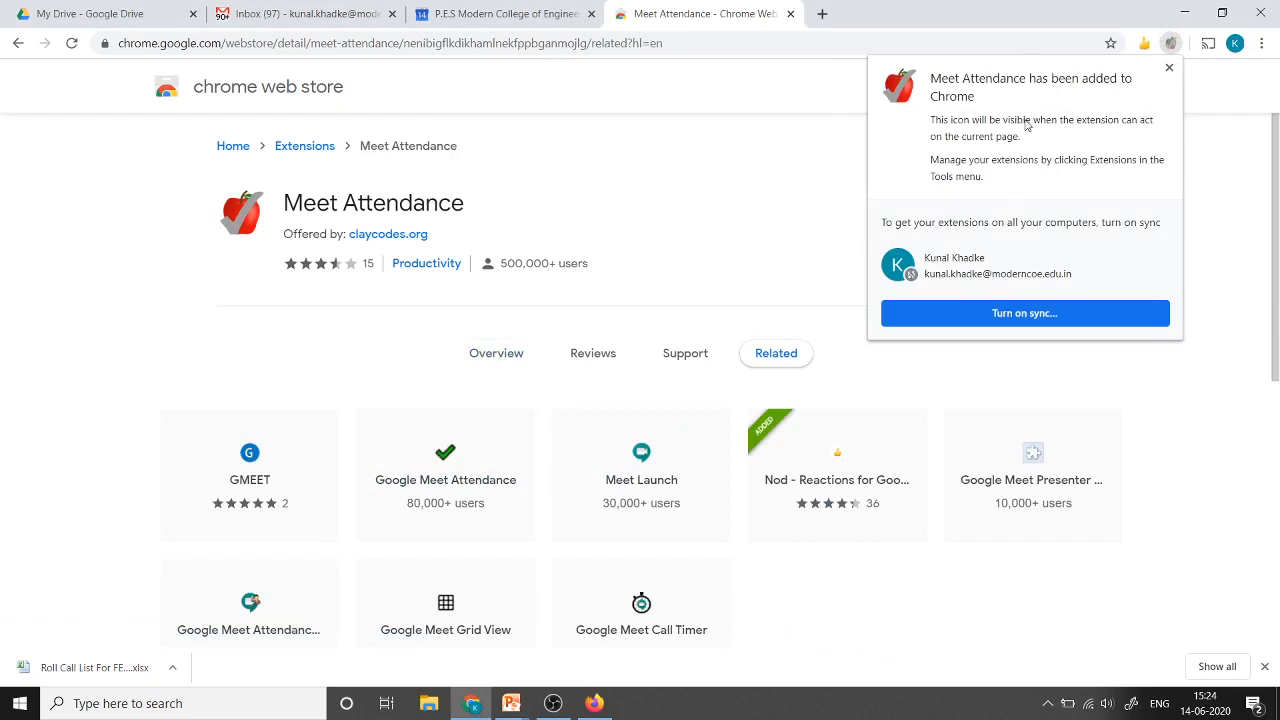
click(1167, 68)
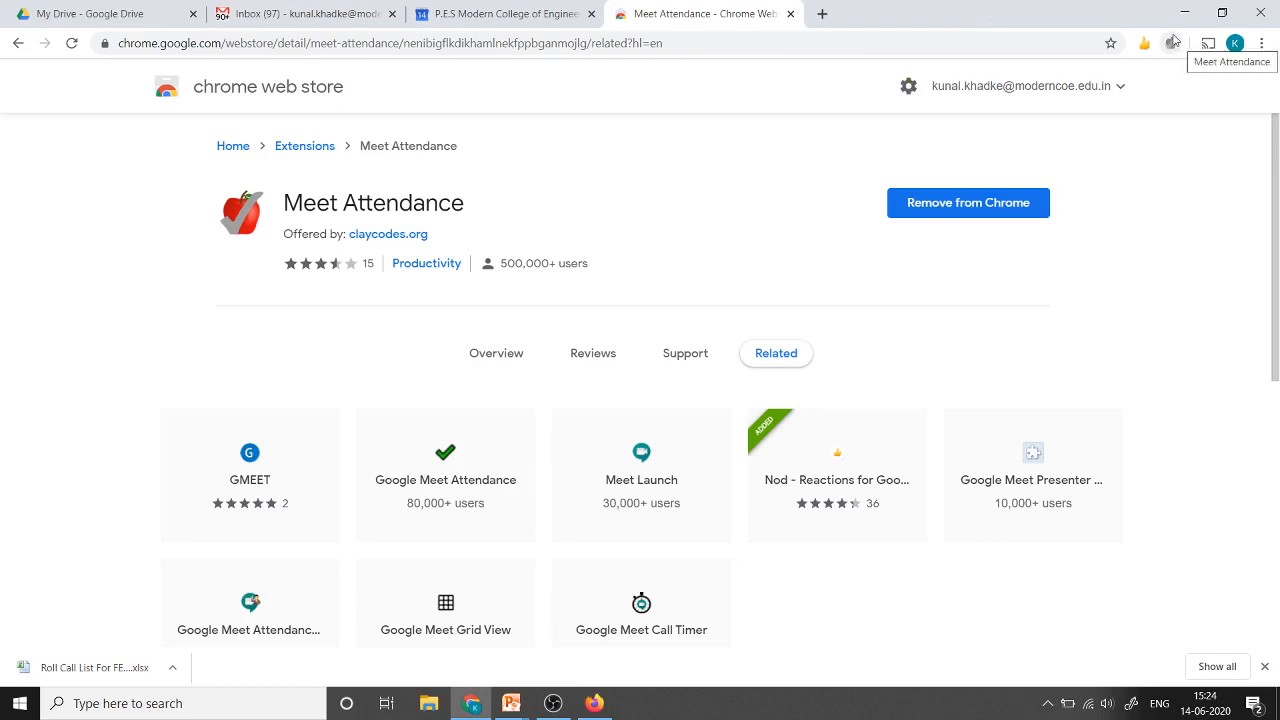
click(790, 14)
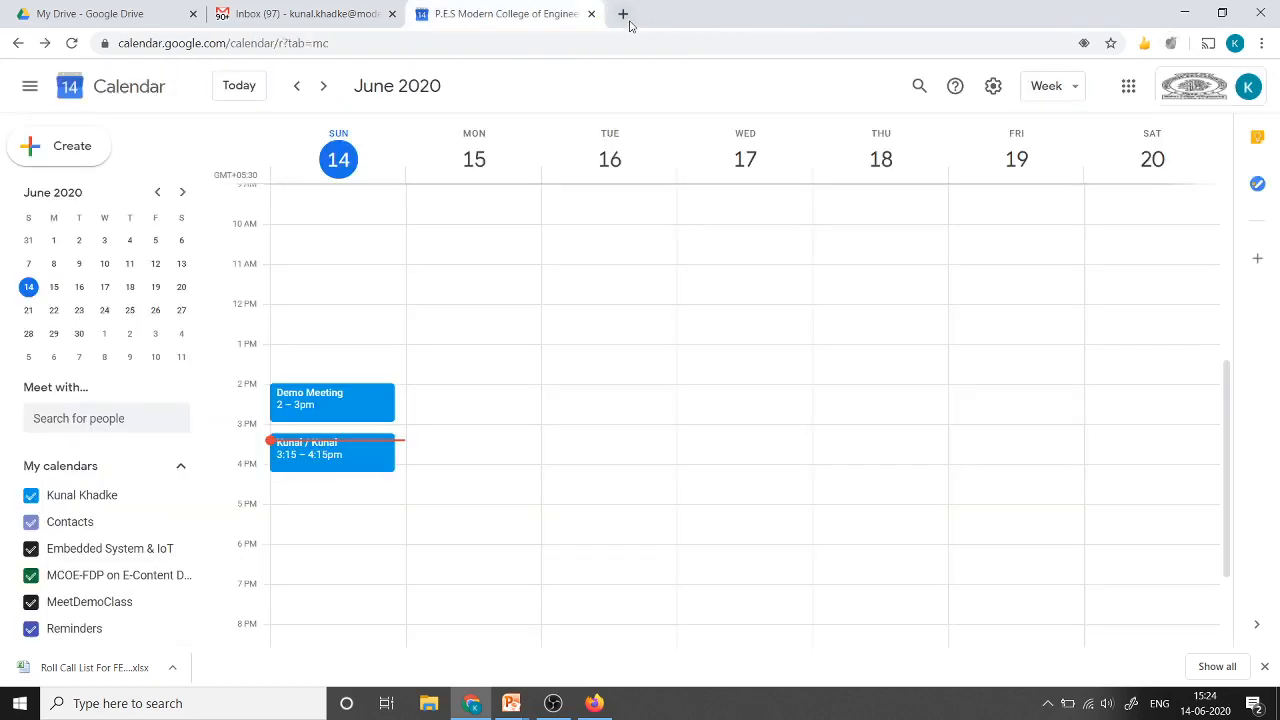
Step: Open meet.google.com in a new browser tab
click(622, 14)
text(me)
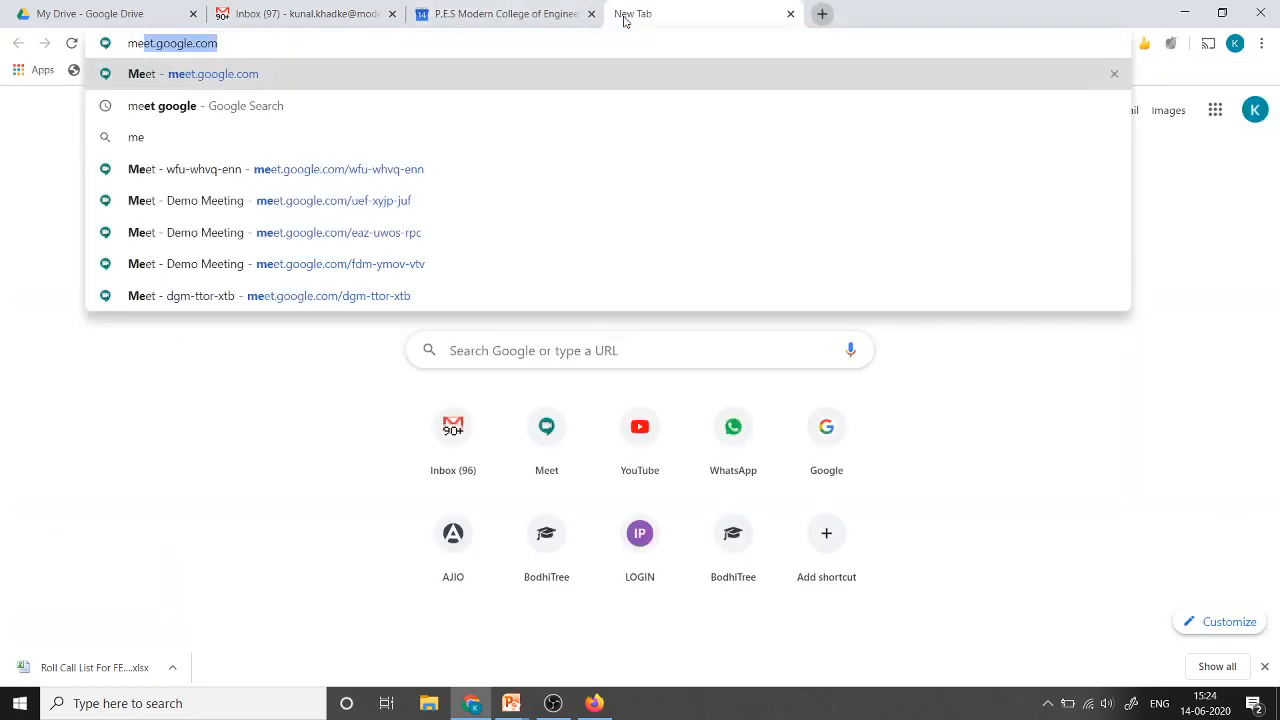
text(tt)
key(BackSpace)
key(BackSpace)
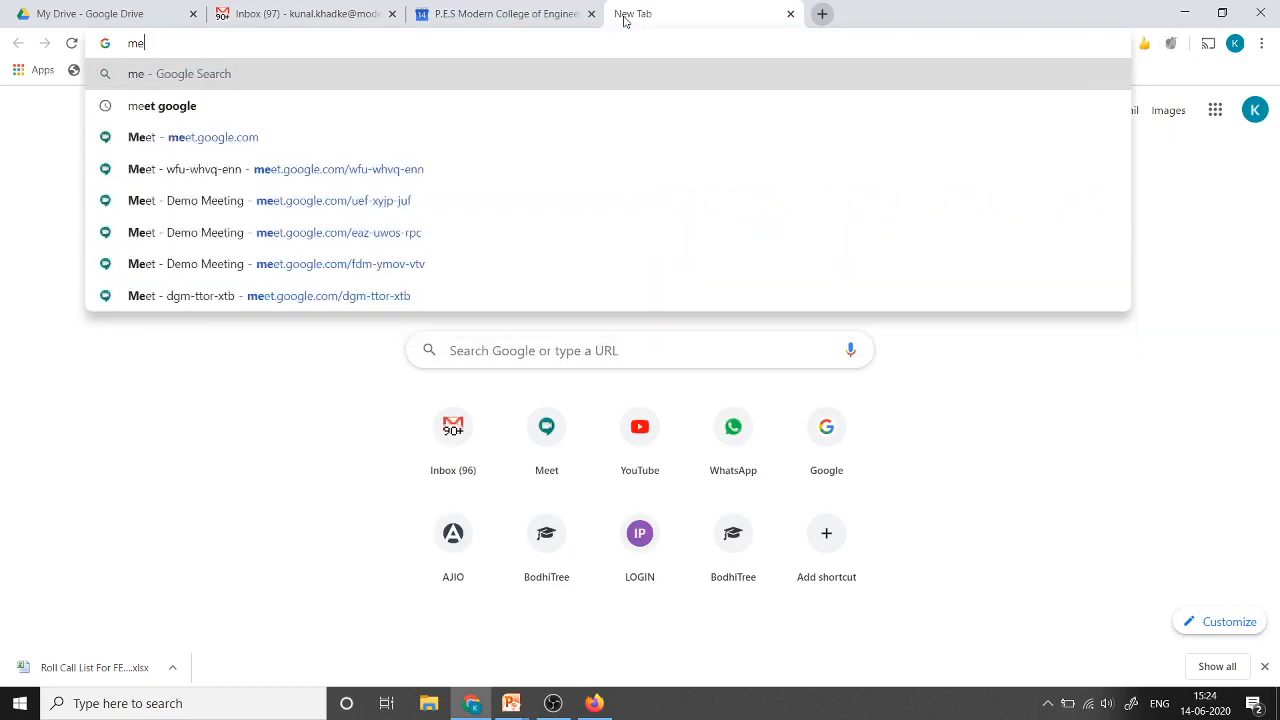
text(e)
key(Return)
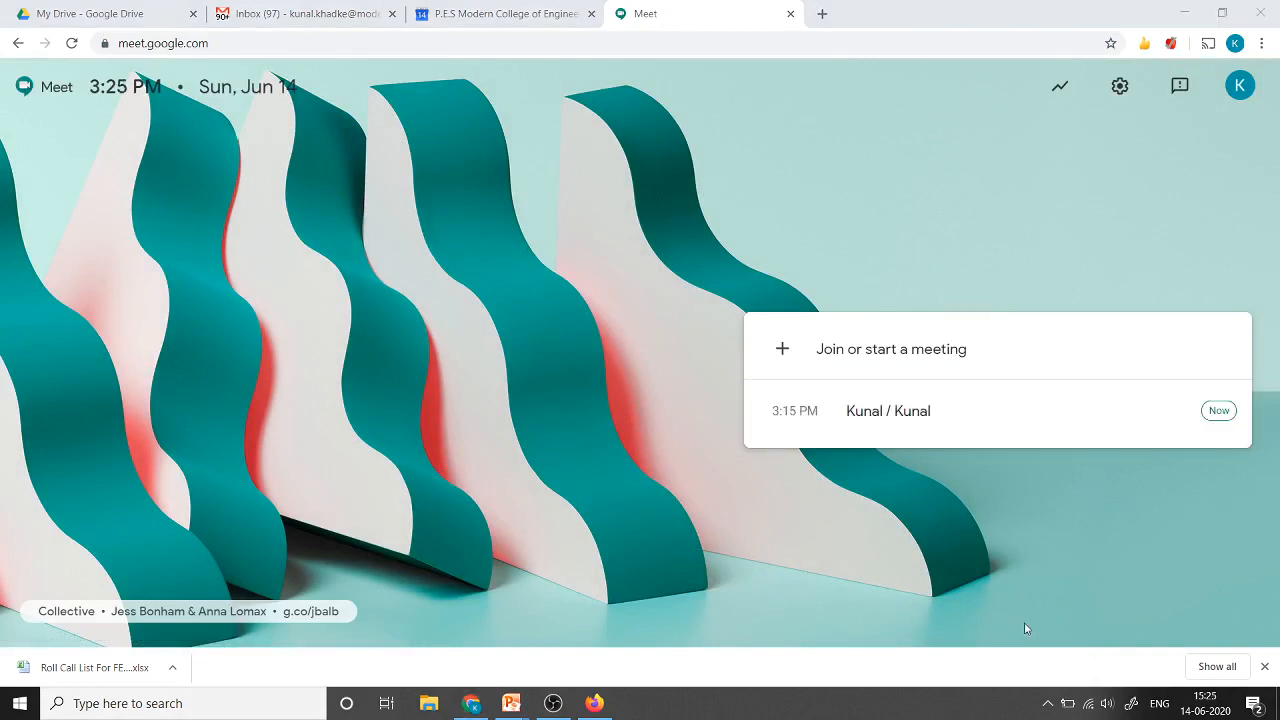
Step: Join the 3:15 PM meeting with microphone and camera off, and show its participant list
click(1215, 412)
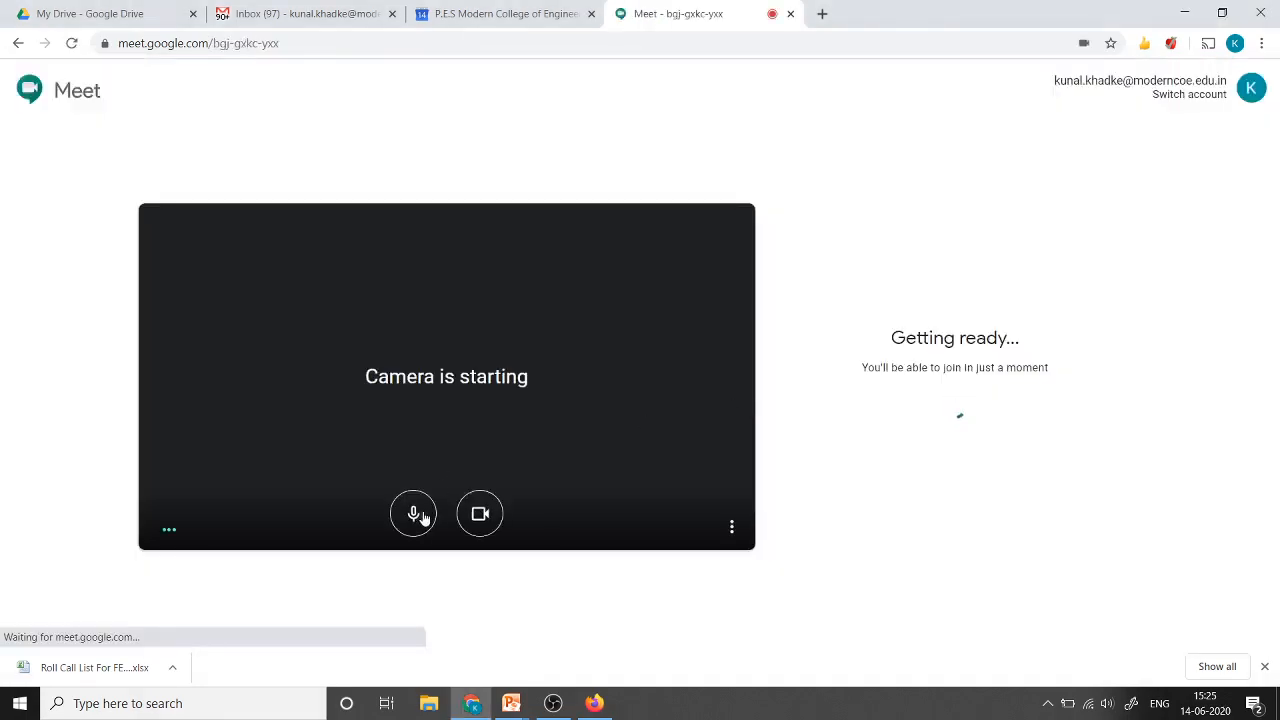
click(418, 515)
click(480, 514)
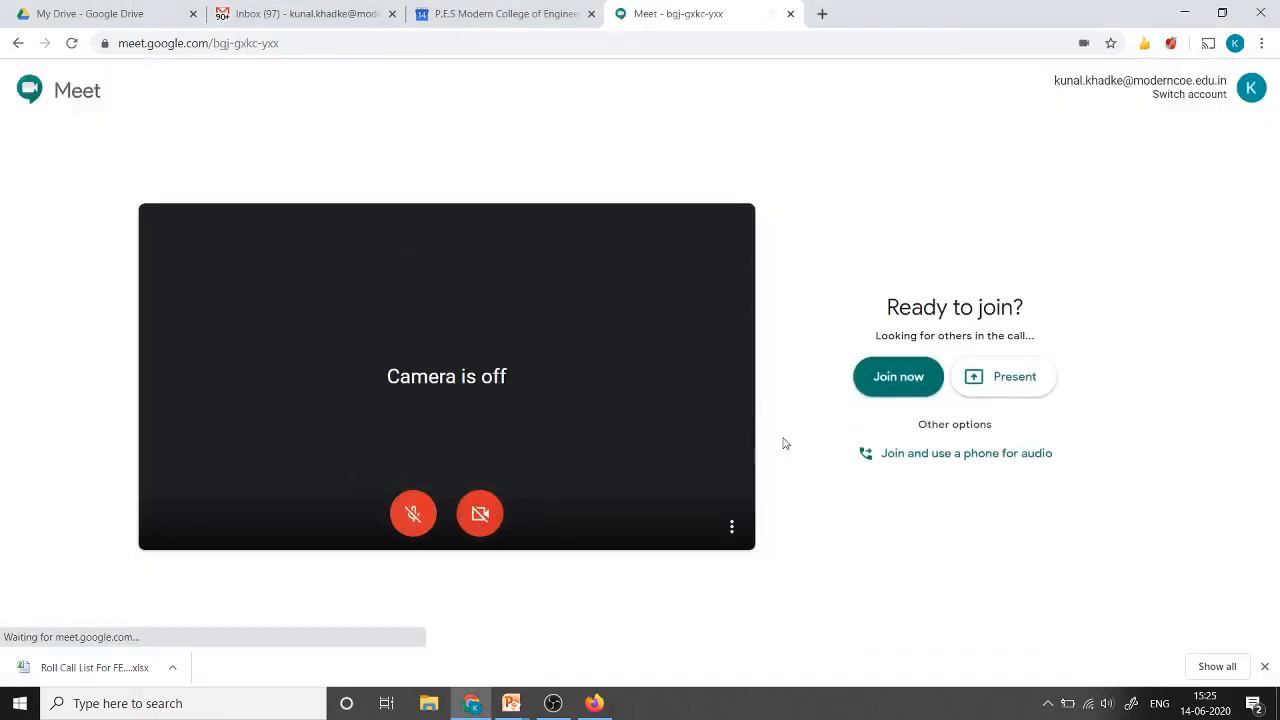
click(885, 390)
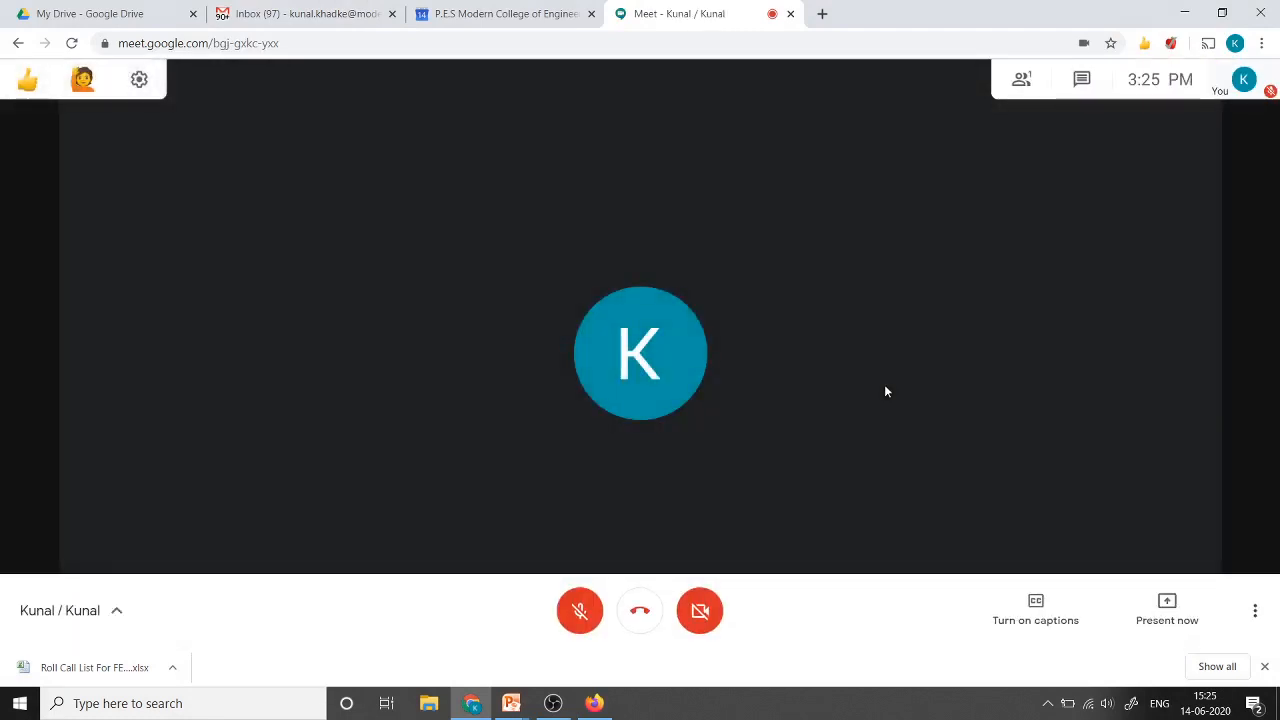
click(1013, 77)
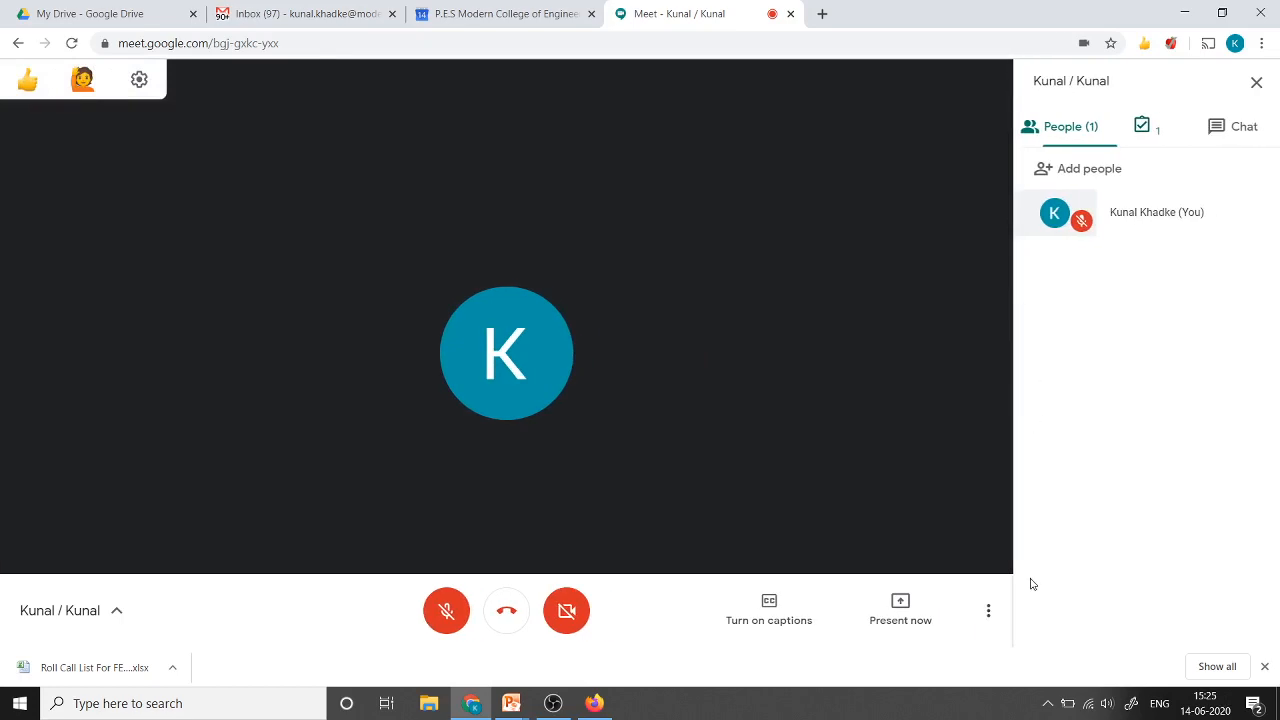
Step: In Firefox, join the same meeting from the e-mail invitation with microphone and camera off and blocked, and show the participant list
click(595, 704)
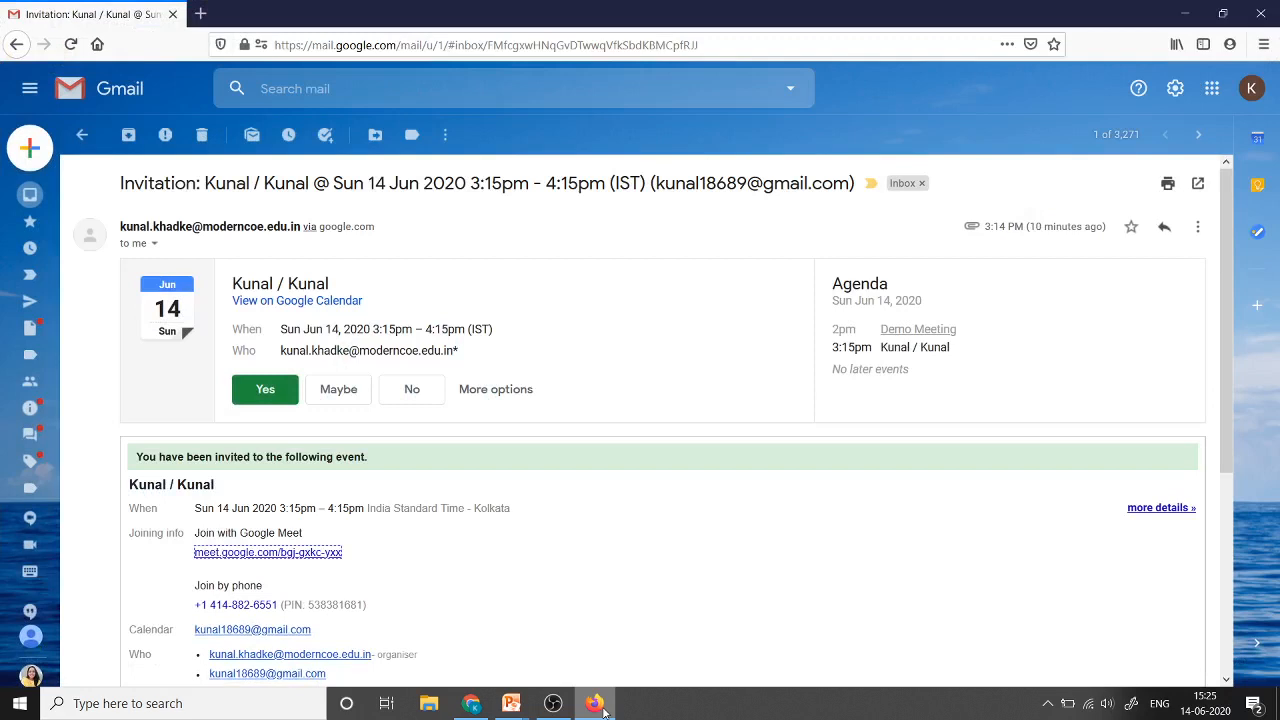
click(247, 556)
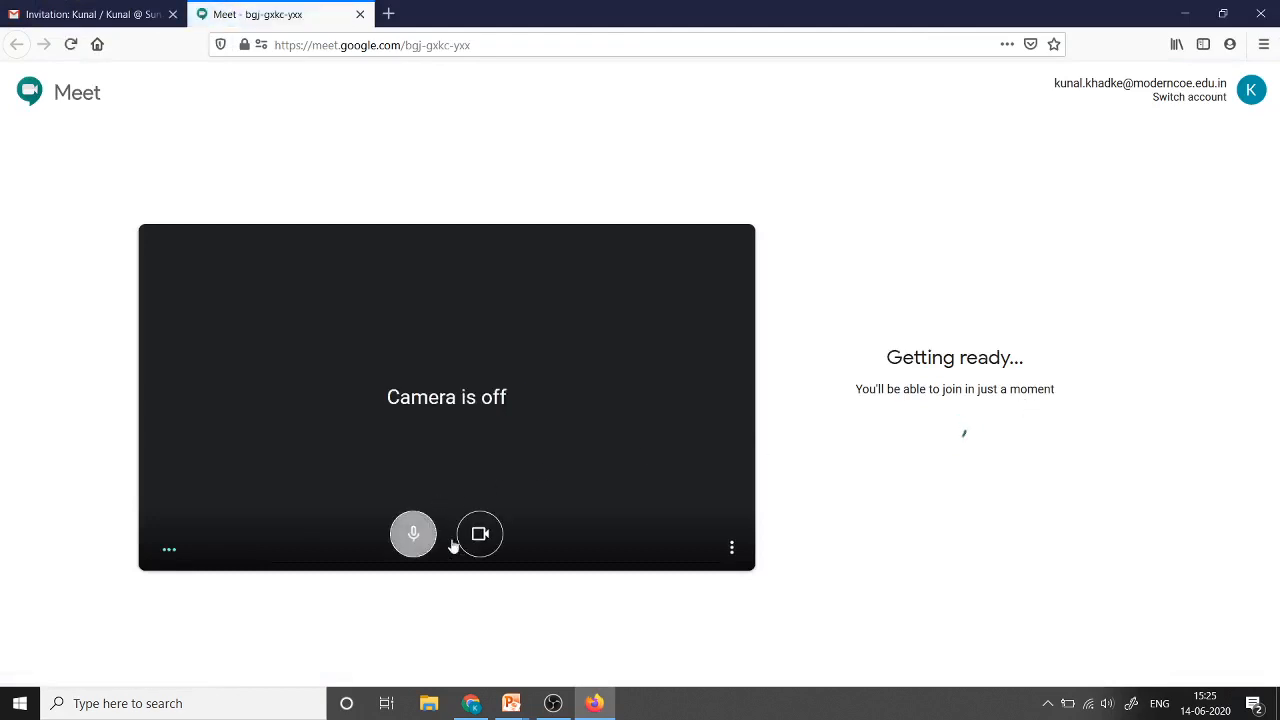
click(413, 533)
click(480, 533)
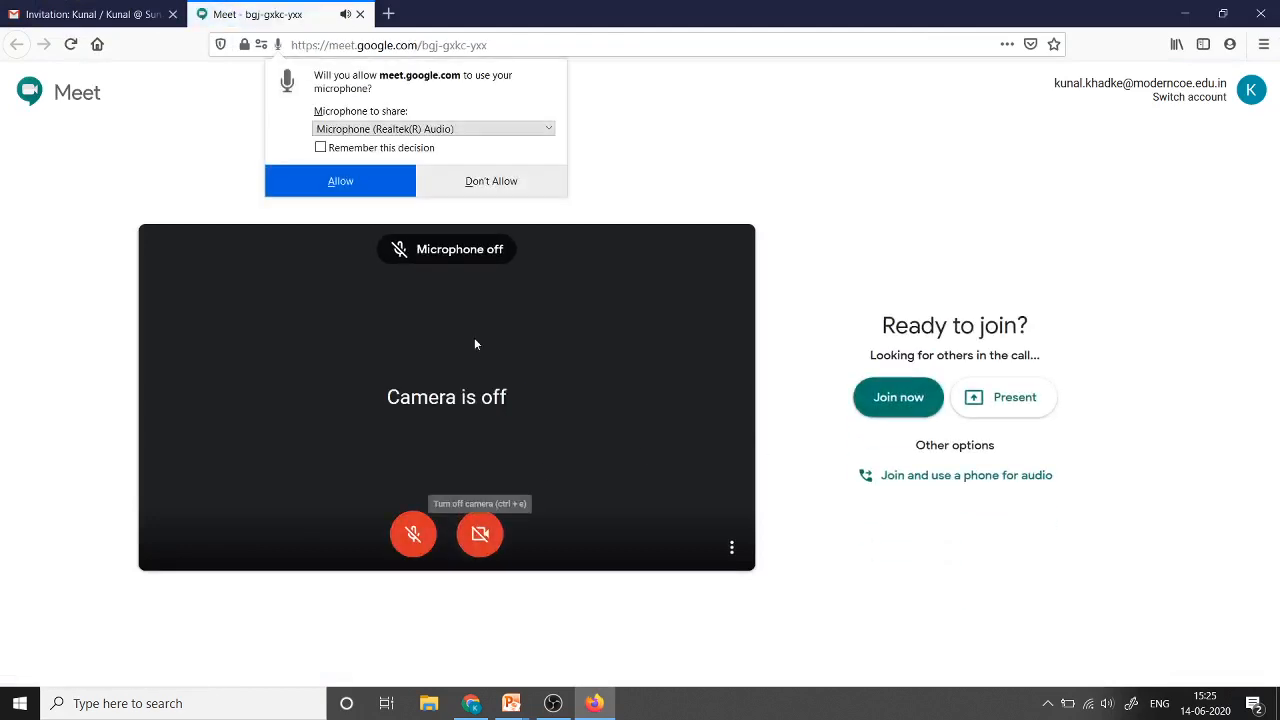
click(491, 181)
click(491, 181)
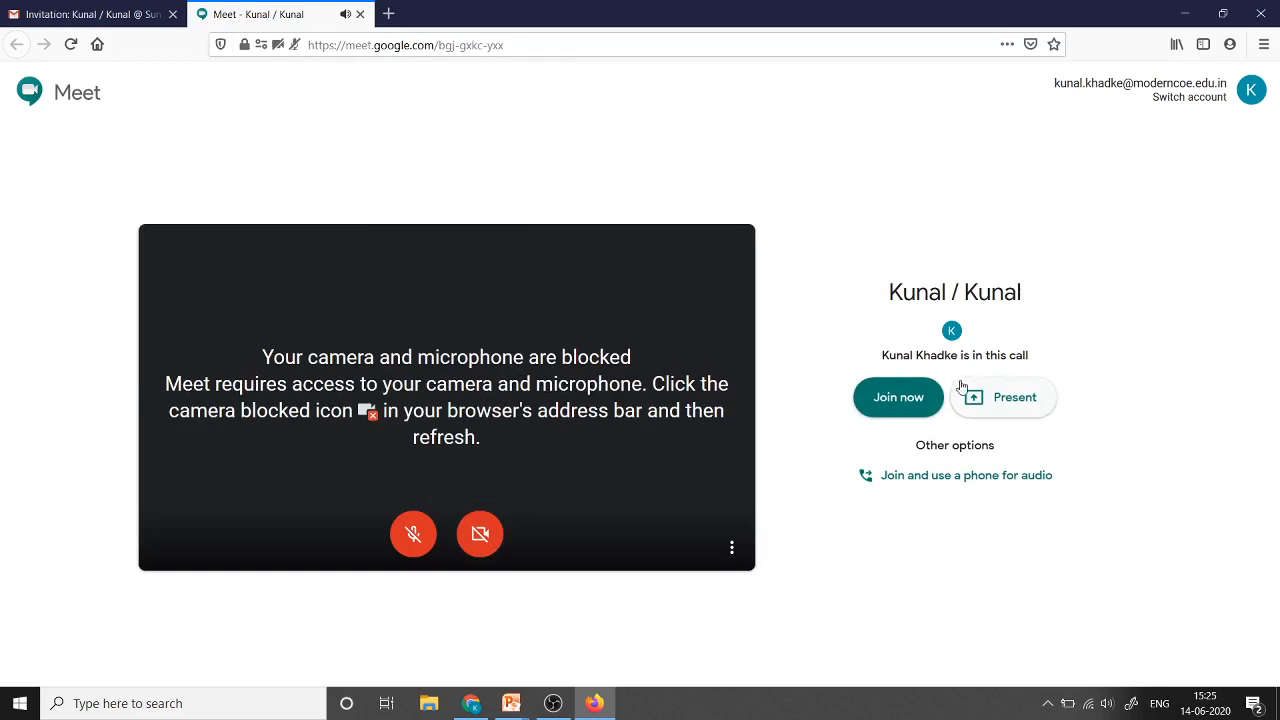
click(920, 399)
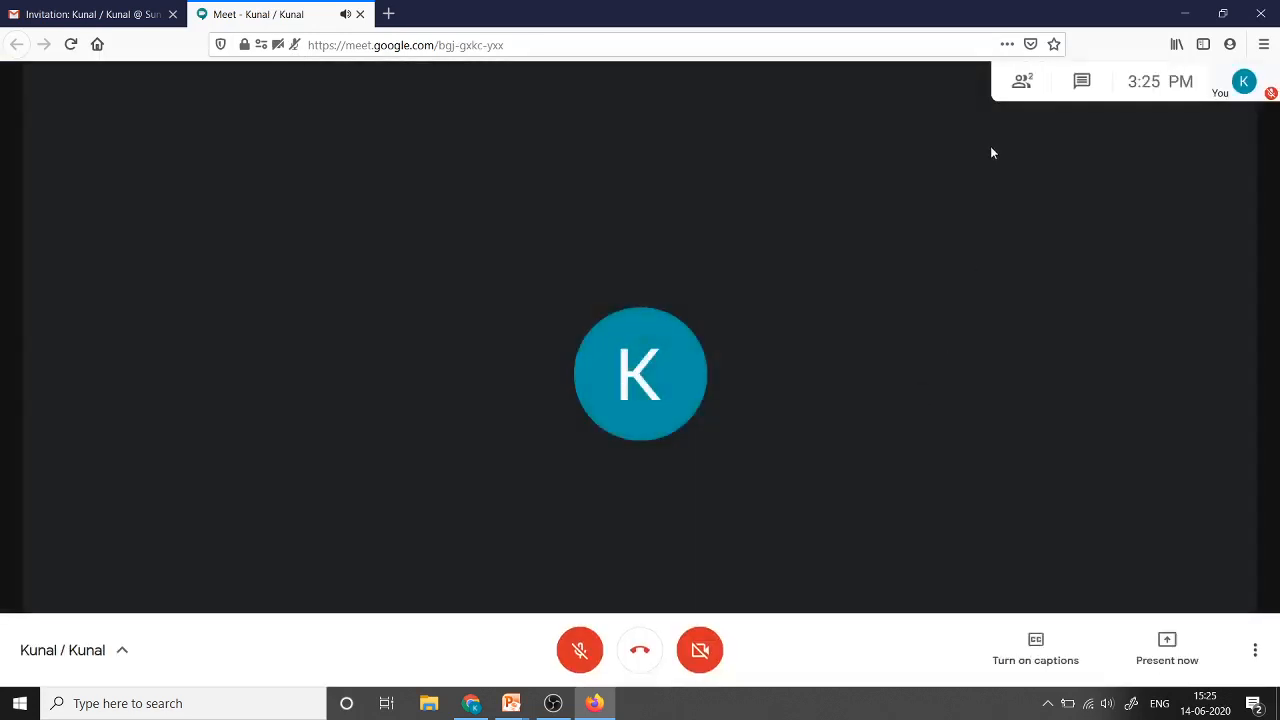
click(1024, 82)
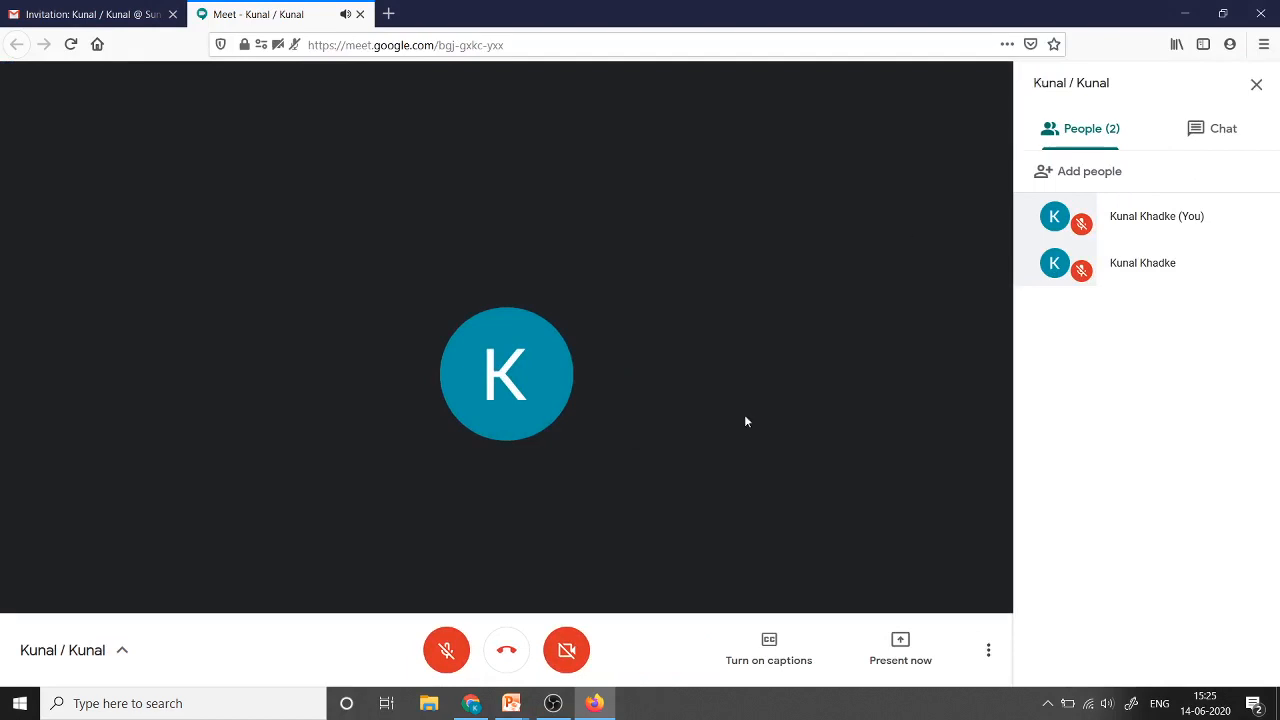
Step: Return to the meeting in Chrome and switch the attendance toggle off and on again to record both participants
click(471, 703)
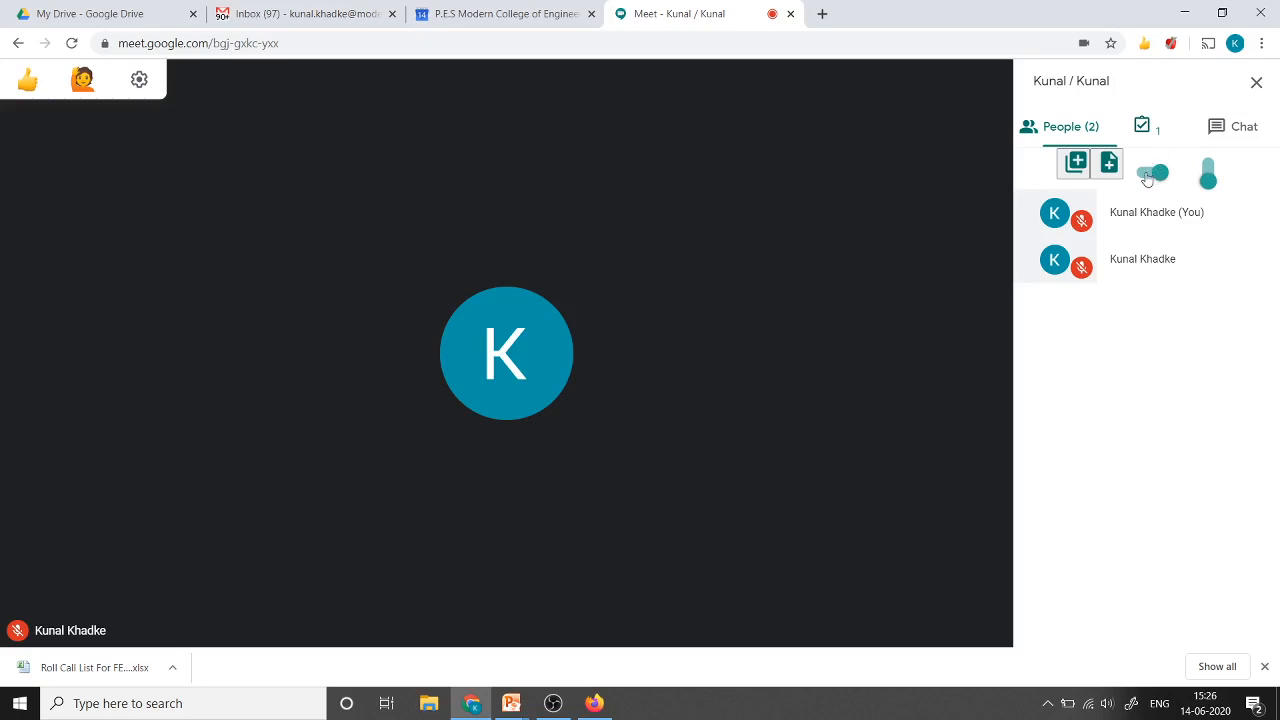
click(1147, 178)
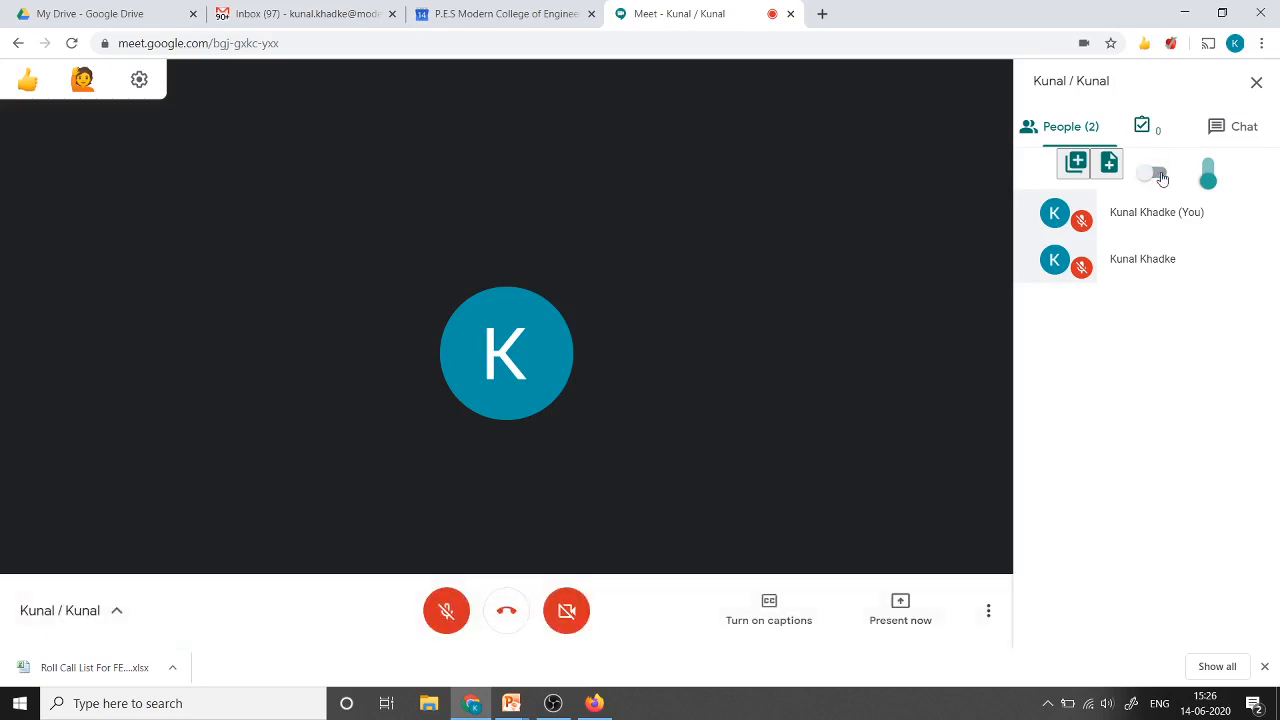
click(1161, 178)
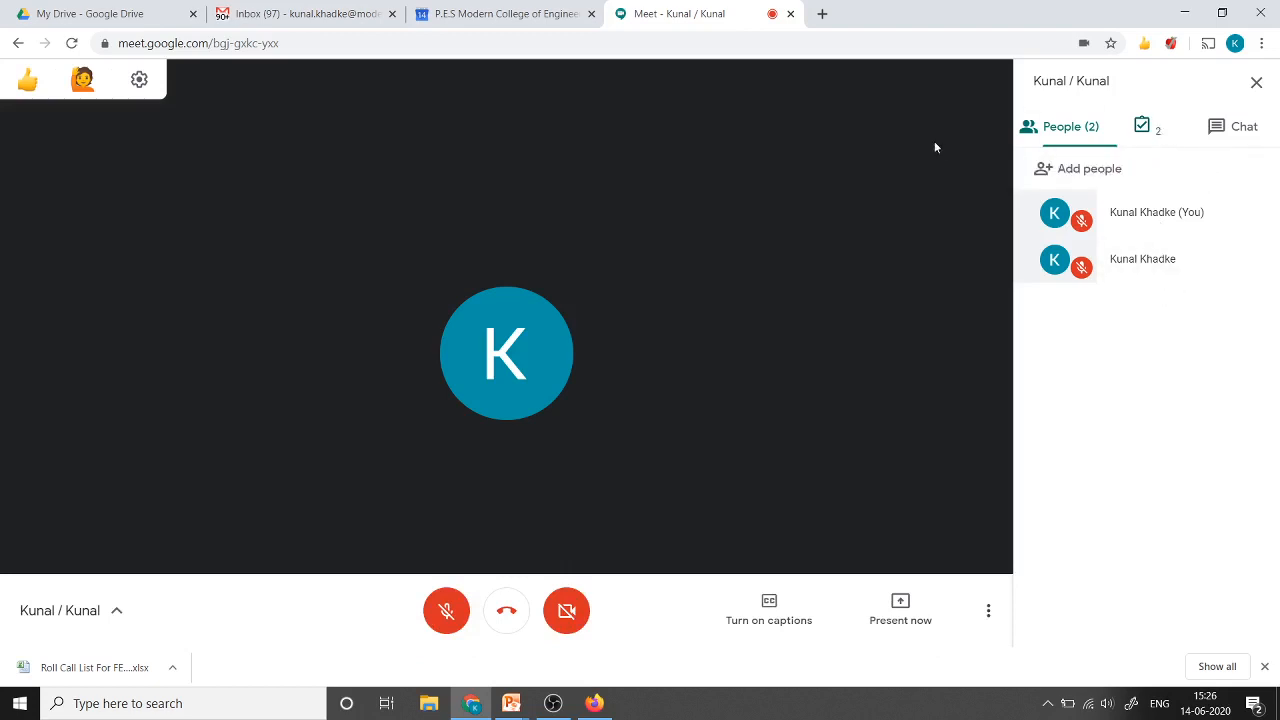
Step: Refresh My Drive and open the spreadsheet Meet Attendance 2020-6-14 15:25
click(80, 13)
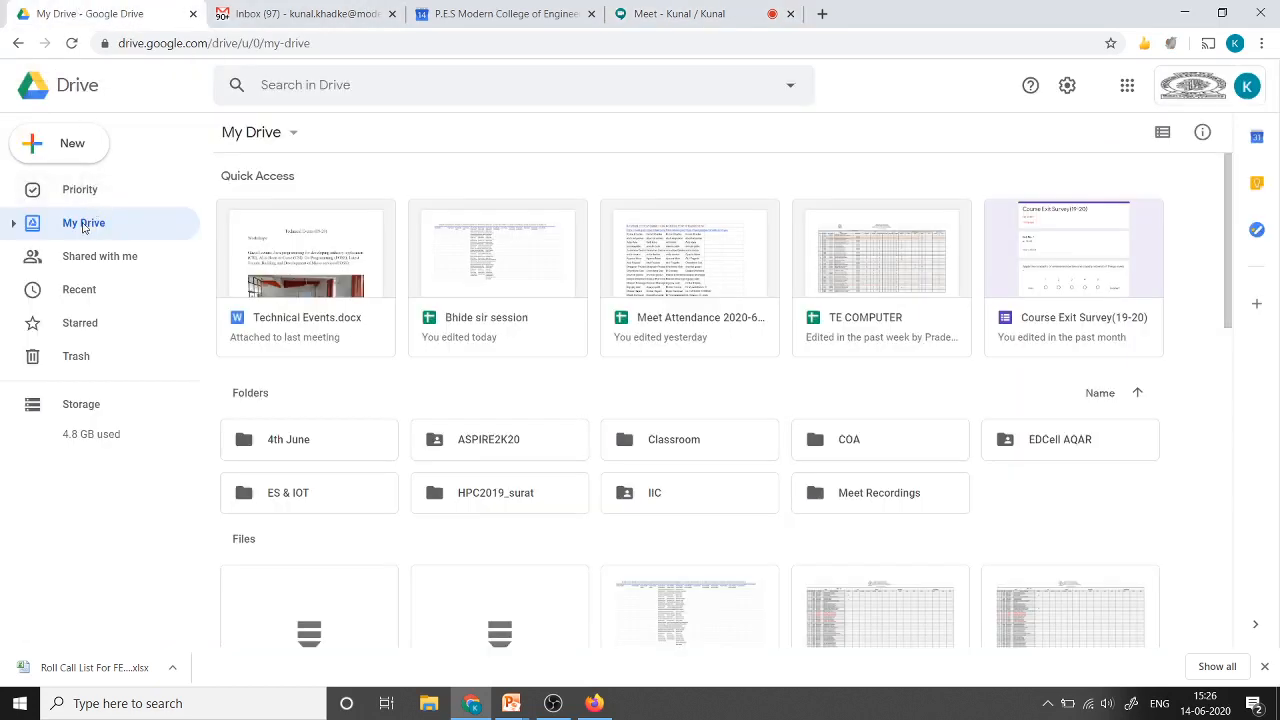
click(72, 43)
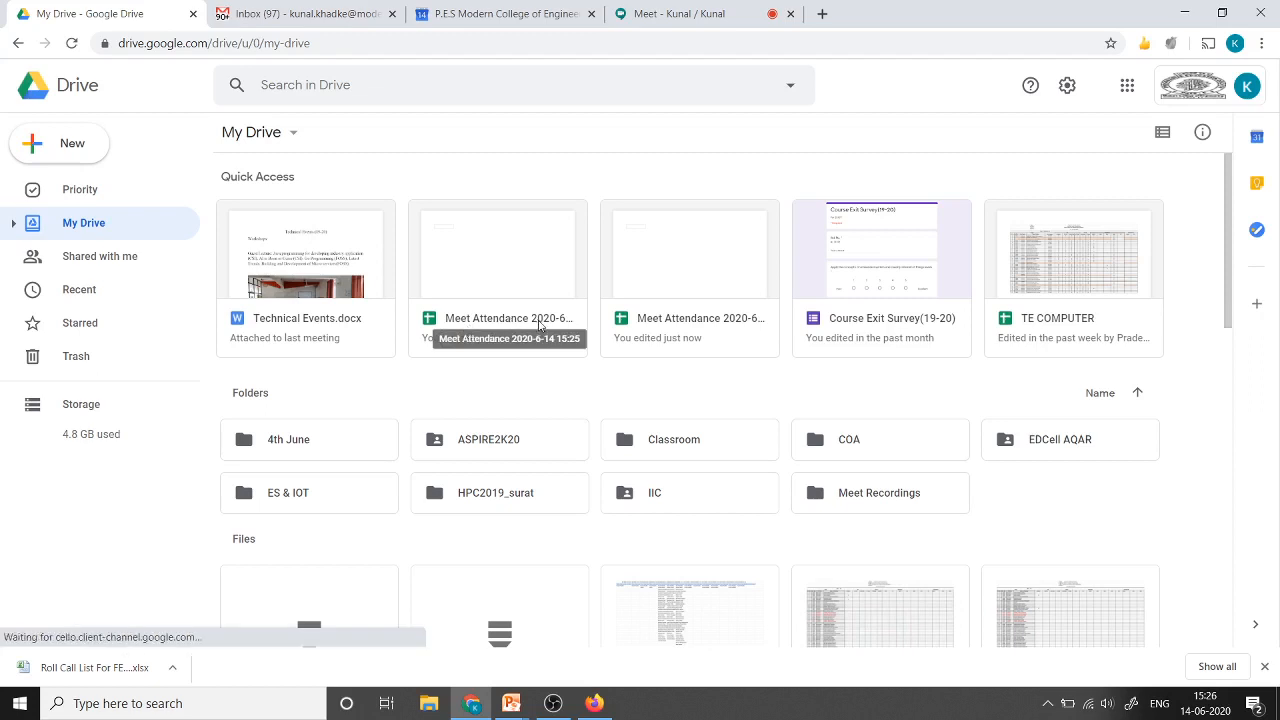
double_click(477, 283)
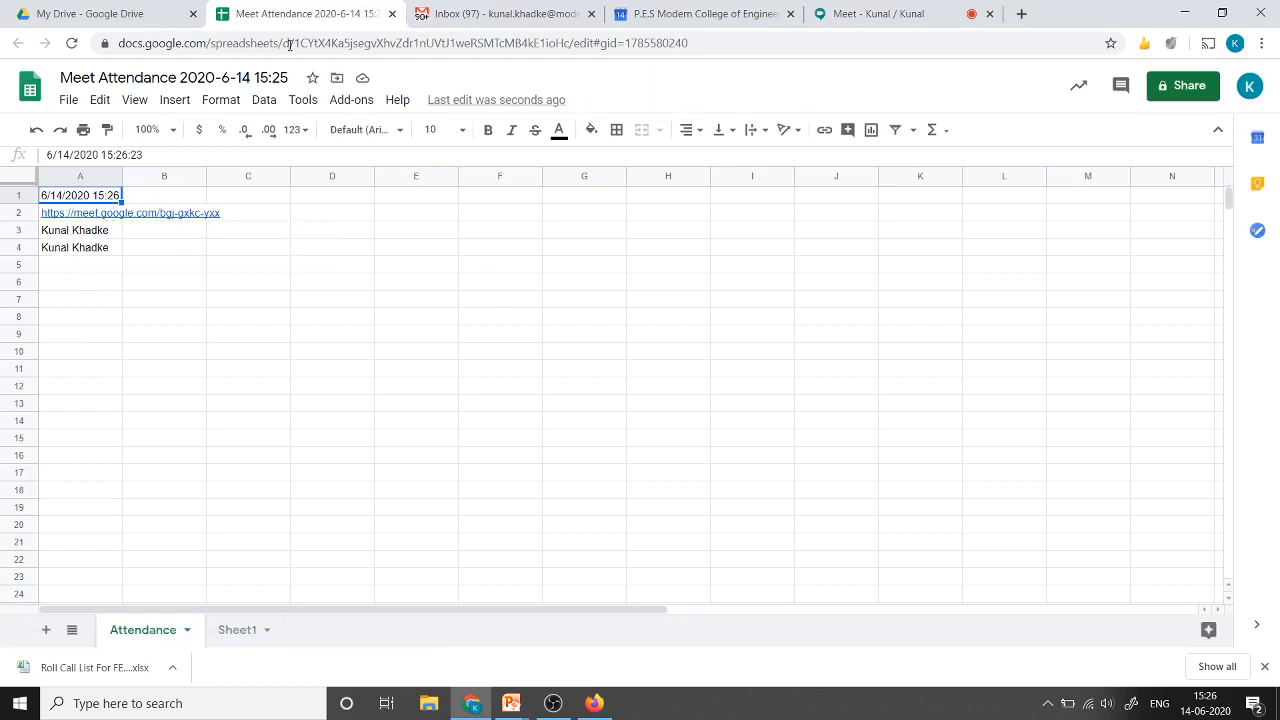
Step: Take attendance a second time in the meeting by switching the attendance toggle off and on
click(838, 10)
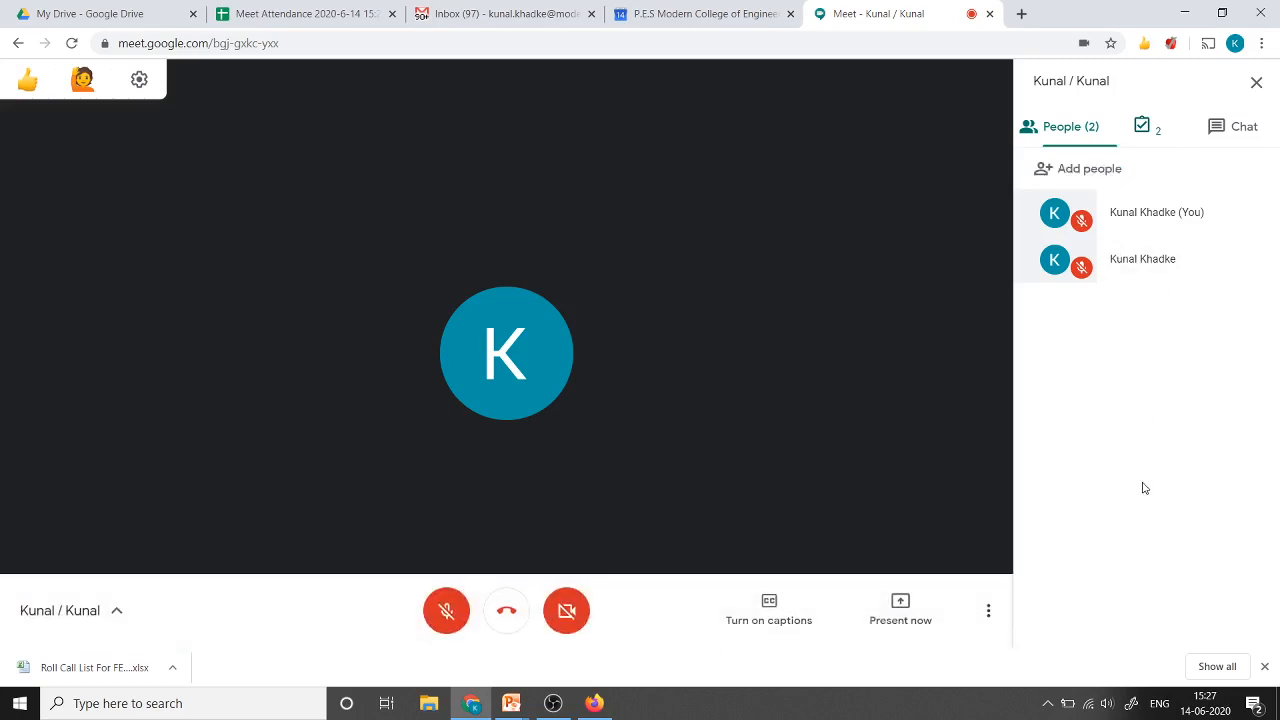
mouse_move(1166, 148)
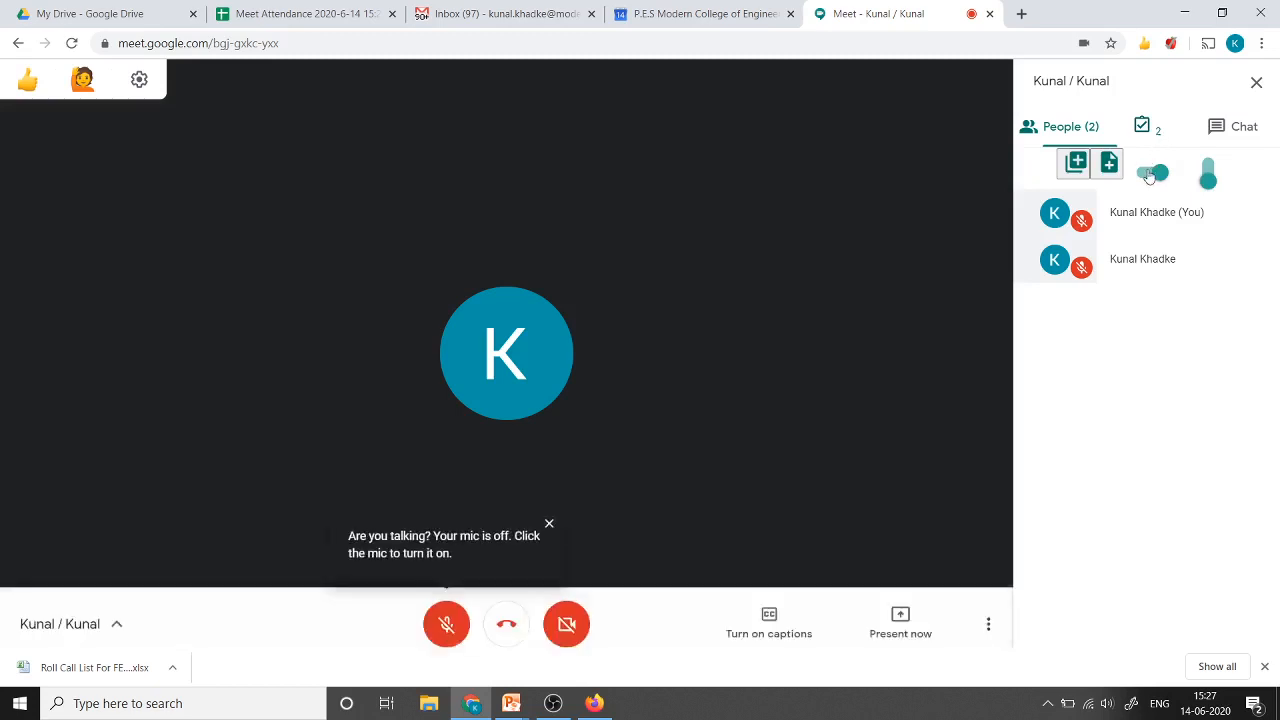
click(1148, 177)
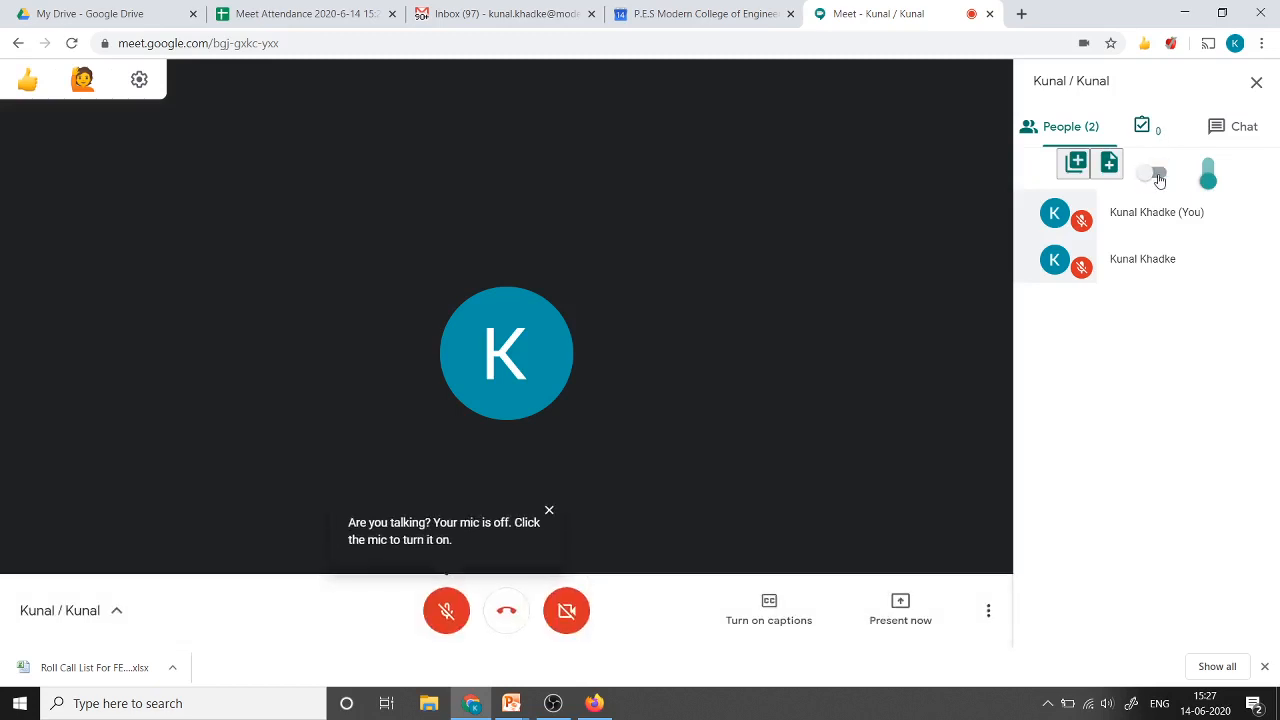
click(1155, 177)
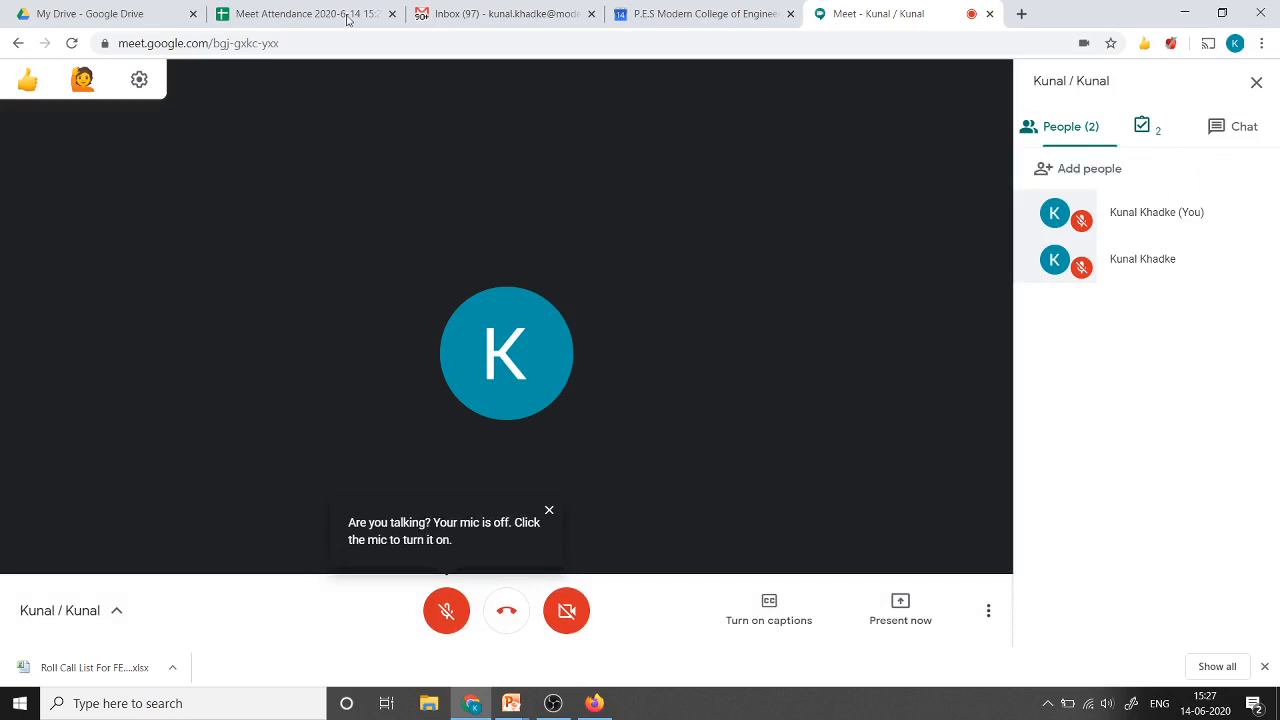
Step: Reload the Meet Attendance spreadsheet and check the timestamp of the second attendance record in cell B1
click(348, 16)
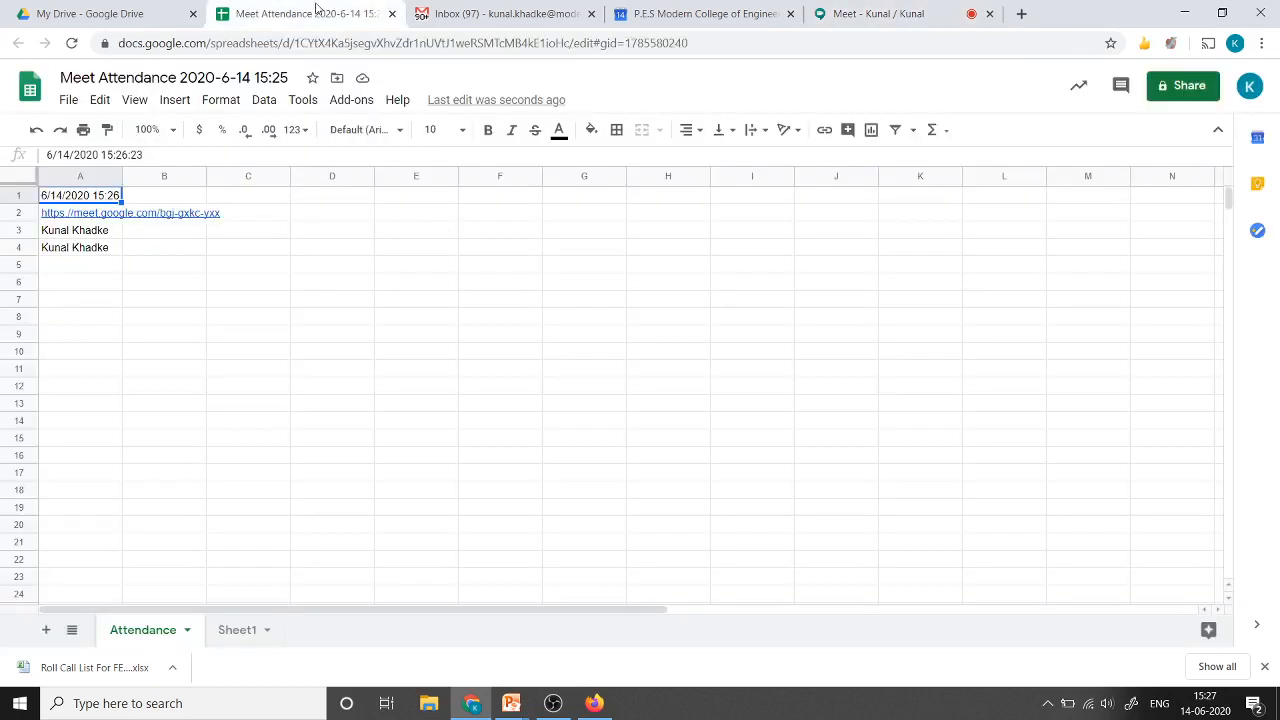
click(71, 46)
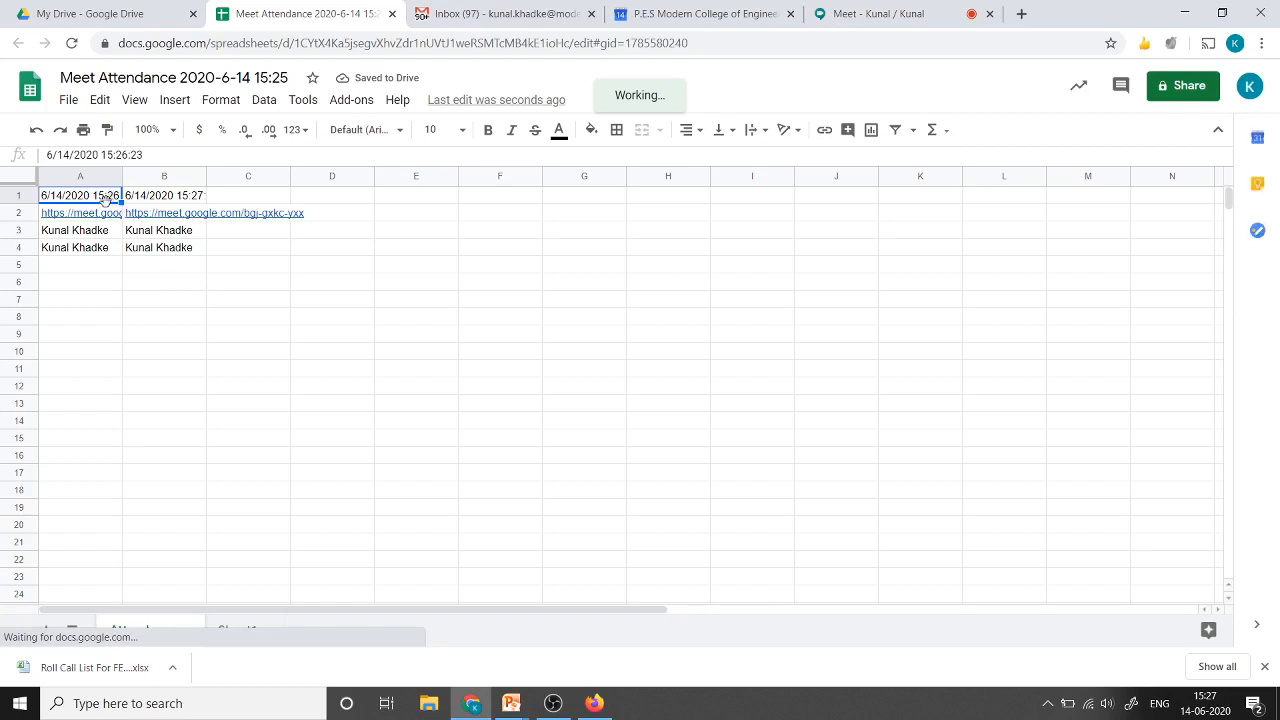
click(193, 202)
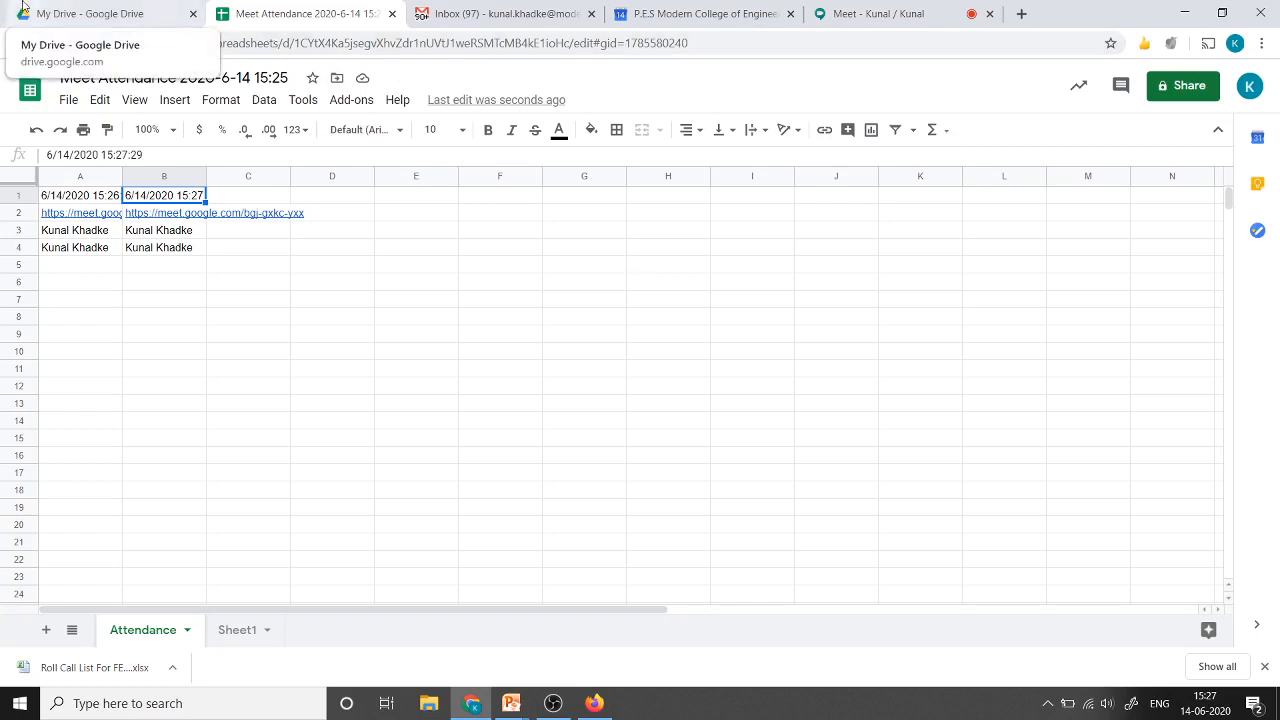
Step: Return to the ongoing Google Meet call with its participant list
click(888, 8)
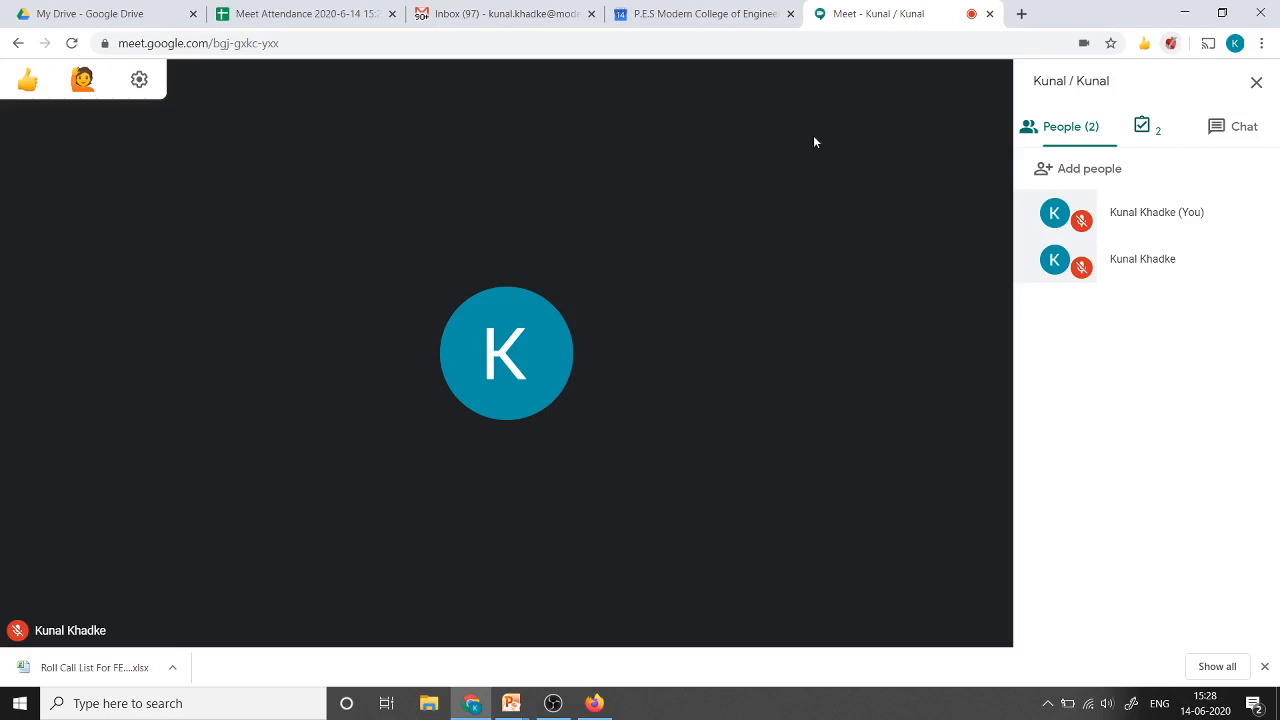
mouse_move(1003, 91)
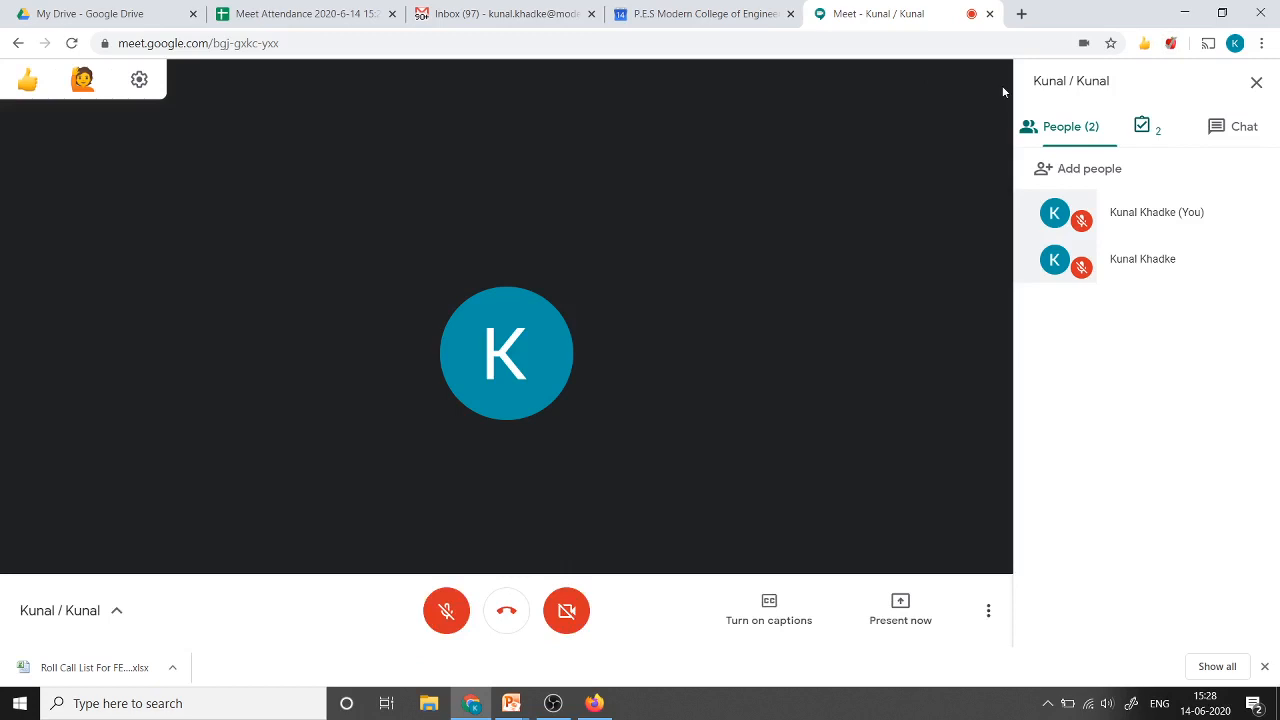